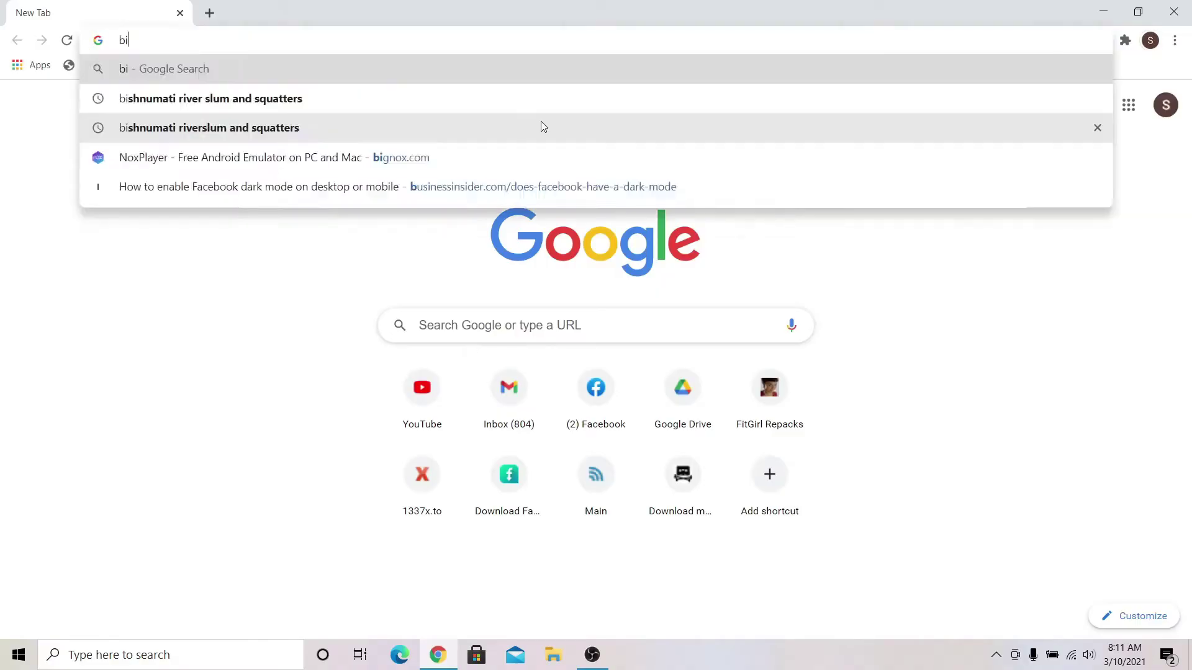
type("gnox.com")
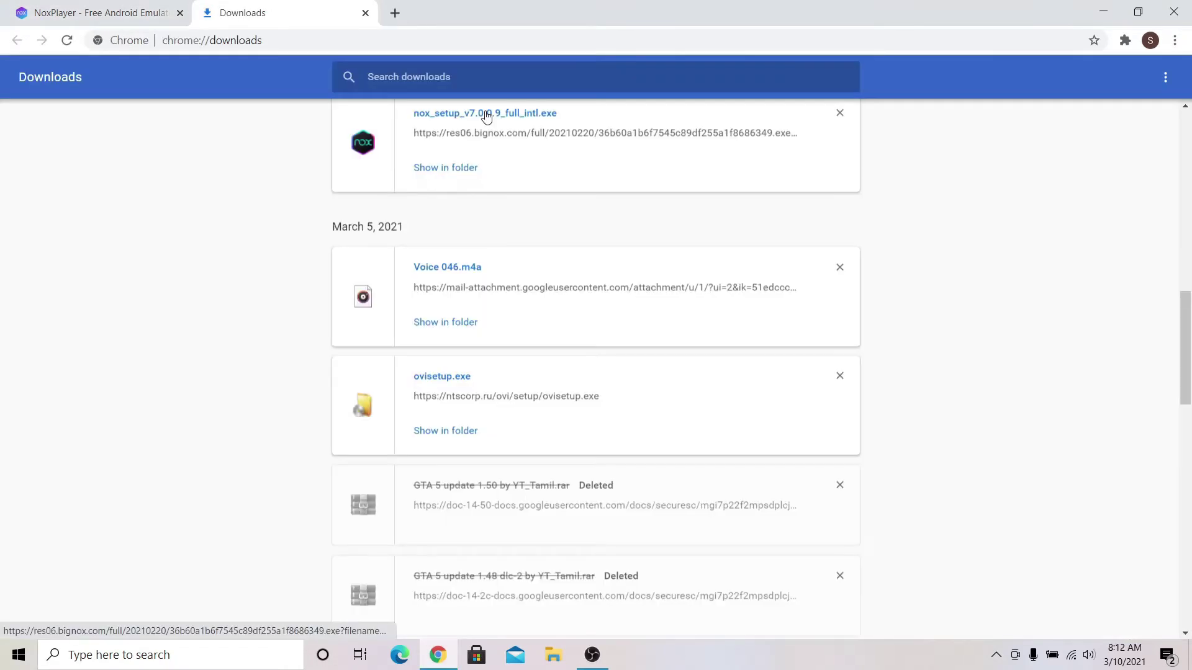
Install NoxPlayer 7.0.0.9 to D:\Program Files\Nox with desktop and taskbar shortcuts, using Custom options
left_click(484, 116)
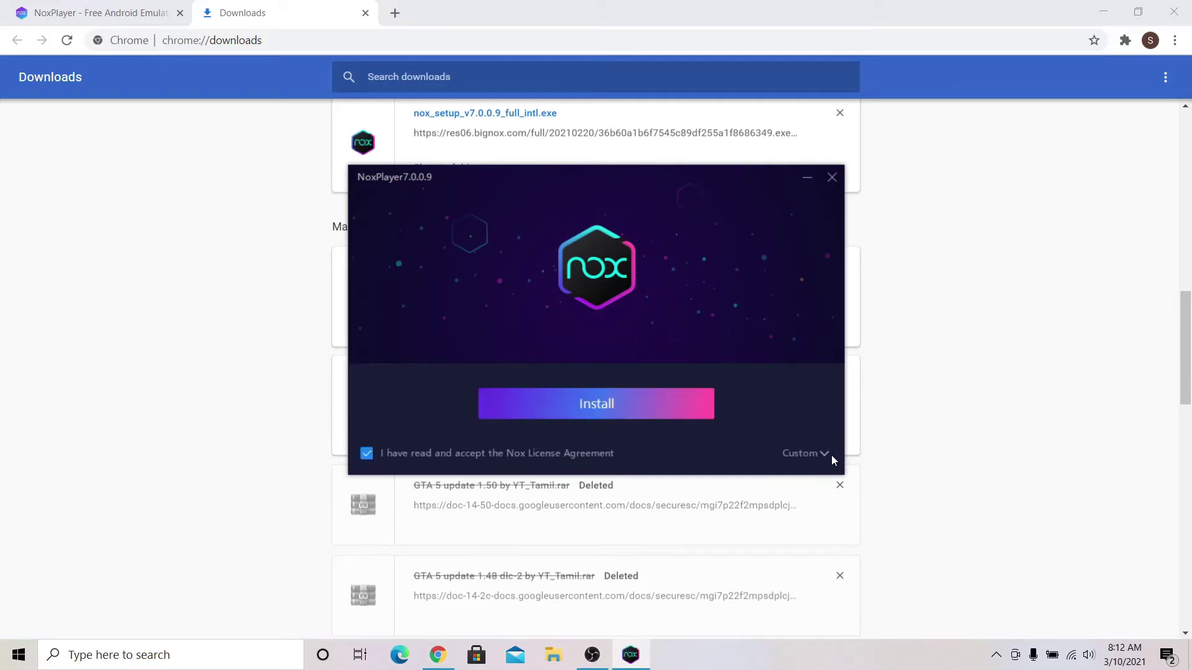
left_click(815, 458)
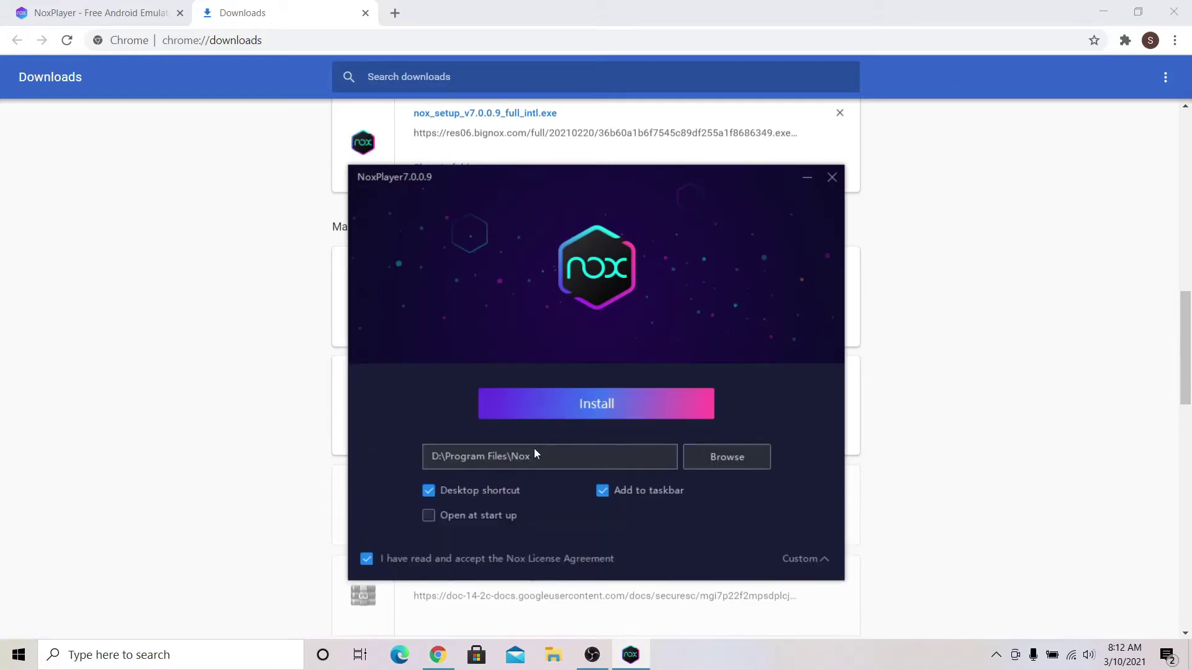
left_click(566, 406)
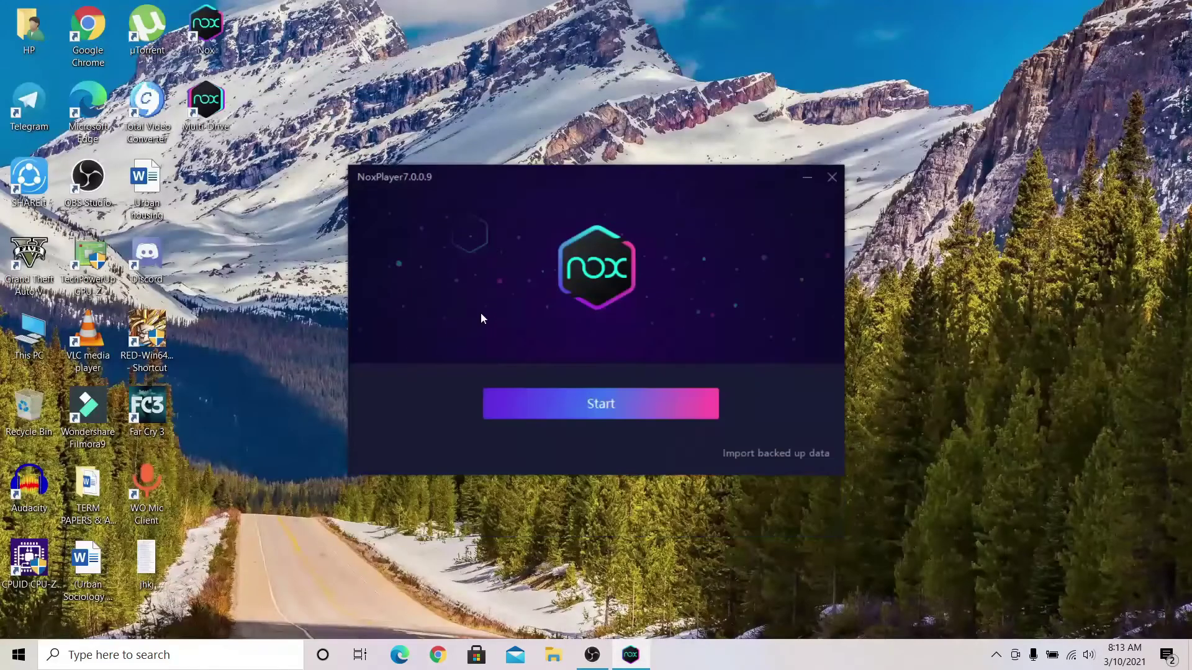
Start NoxPlayer and submit the Google account password from the Google Play login prompt
left_click(561, 404)
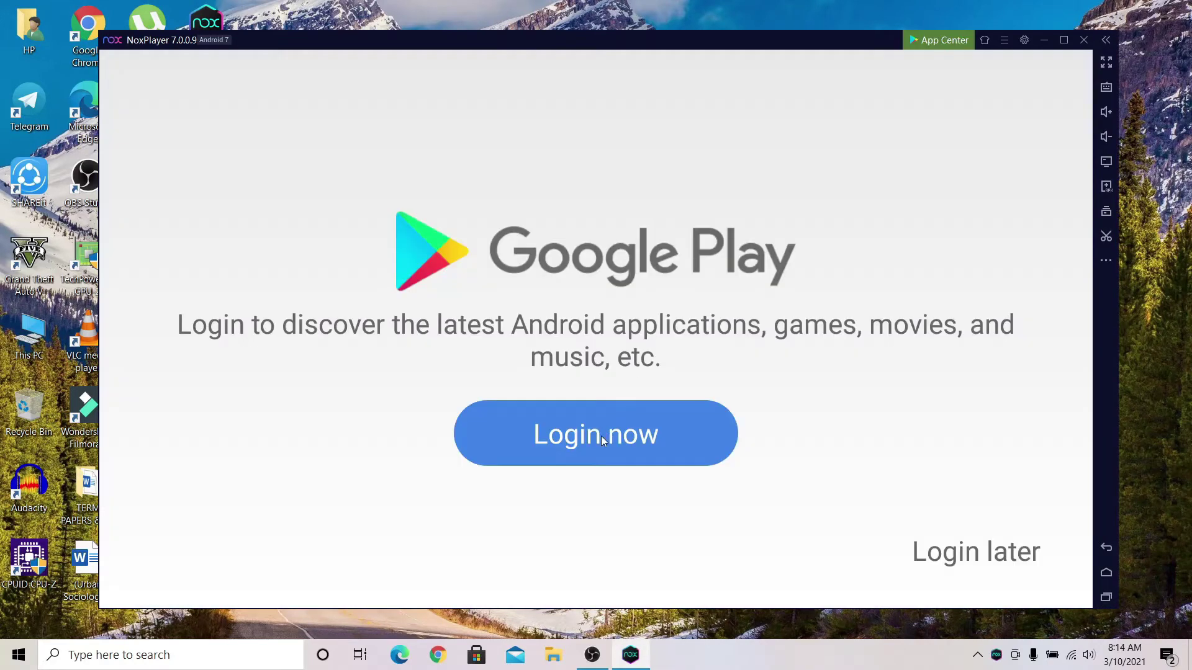
left_click(601, 436)
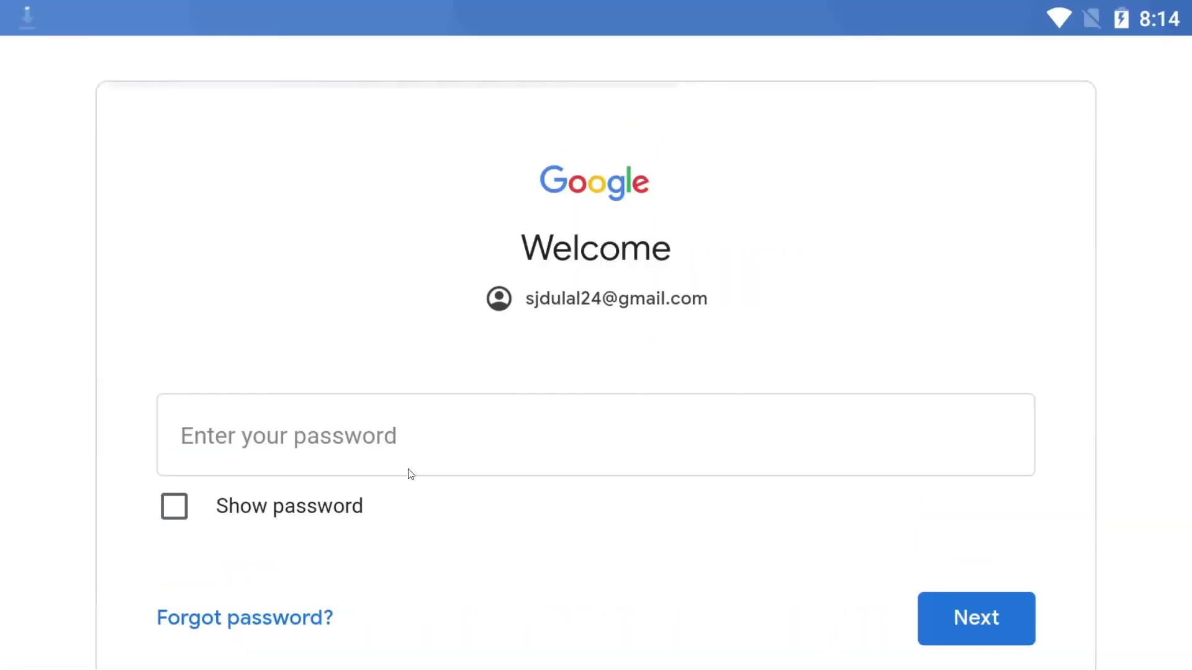
left_click(376, 453)
type("**********")
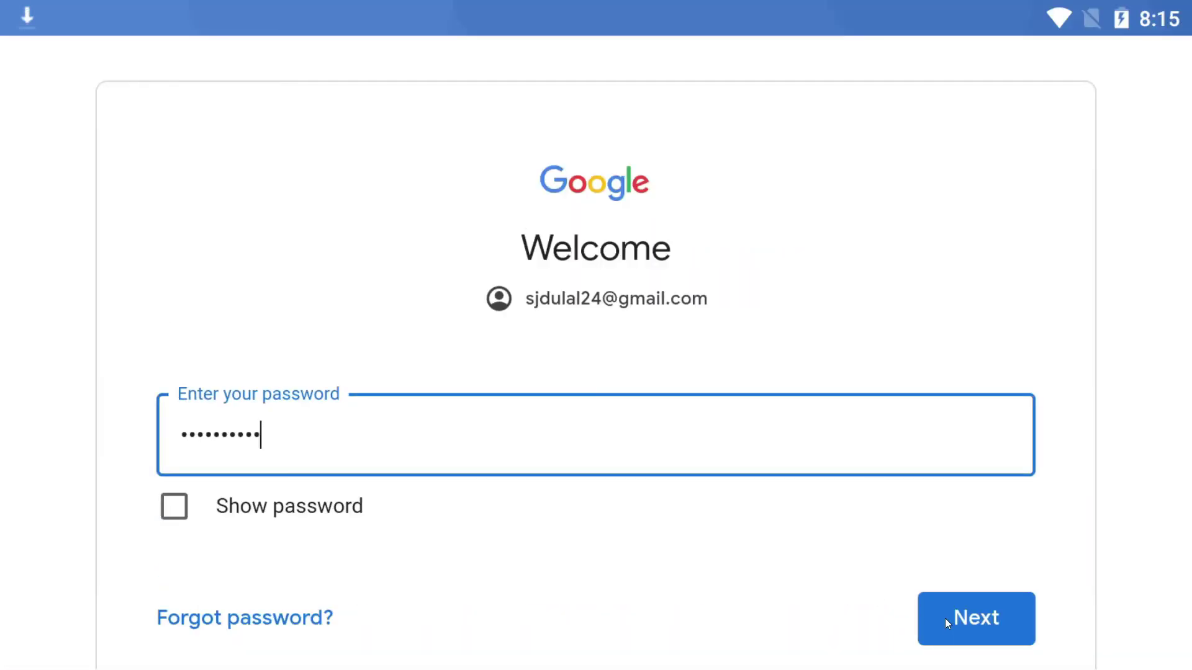
left_click(947, 619)
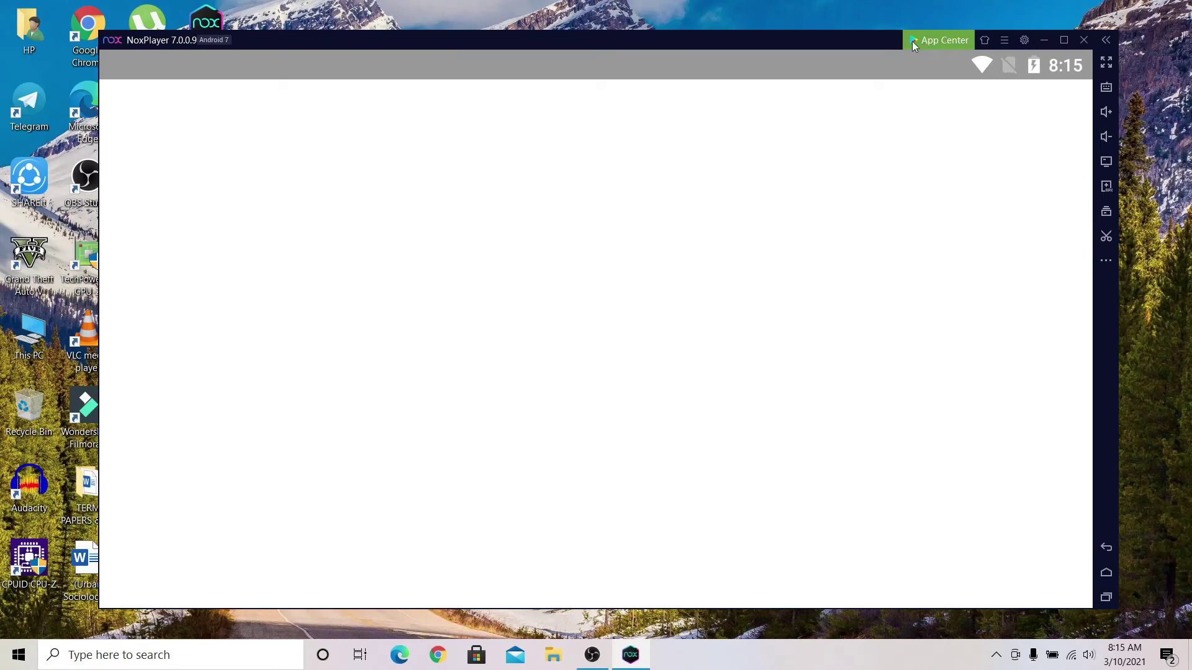
Search the Play Store for 'bigo live' and install the BIGO LIVE app
left_click(912, 41)
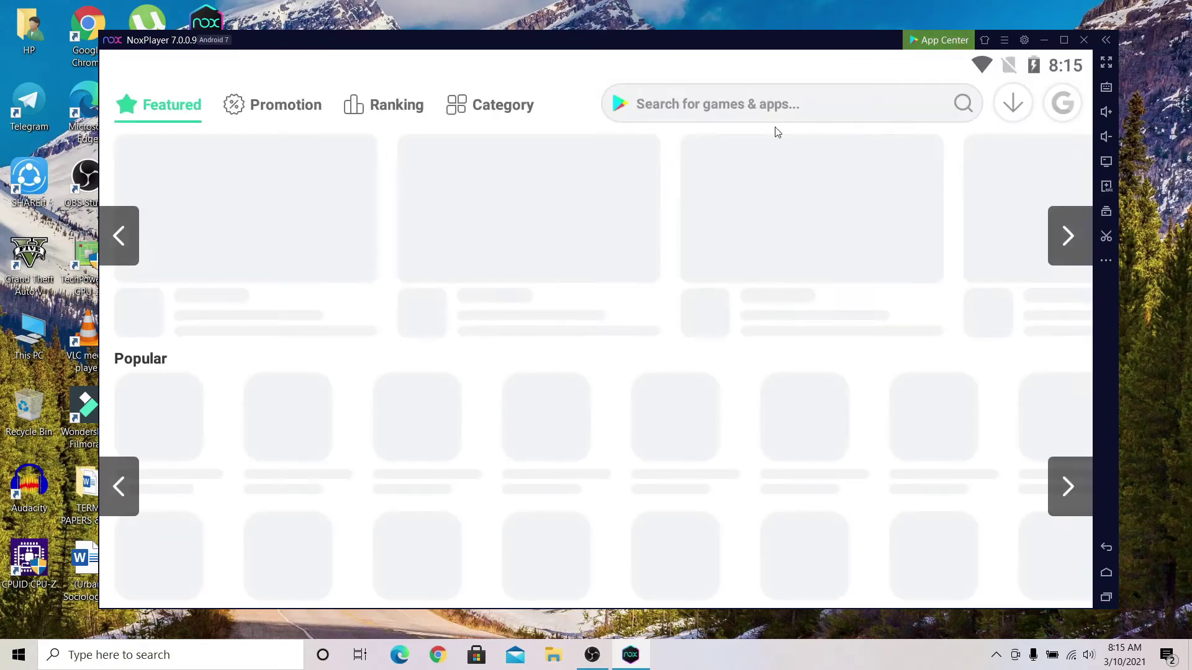
type("bigo ")
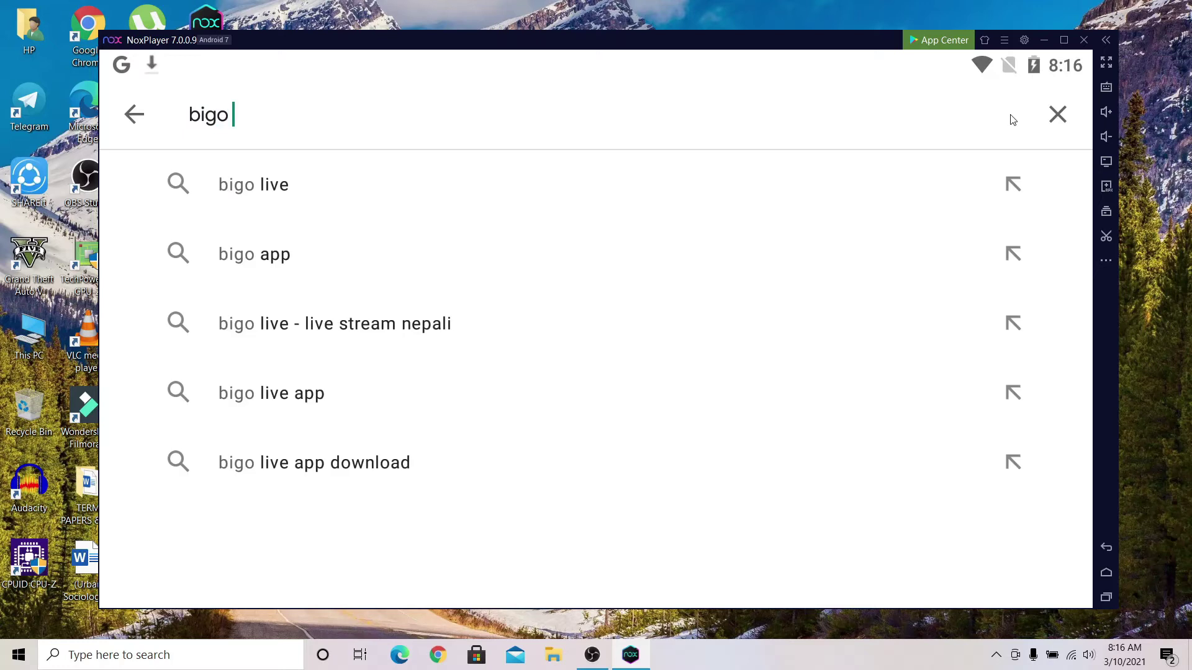
type("live")
key("Return")
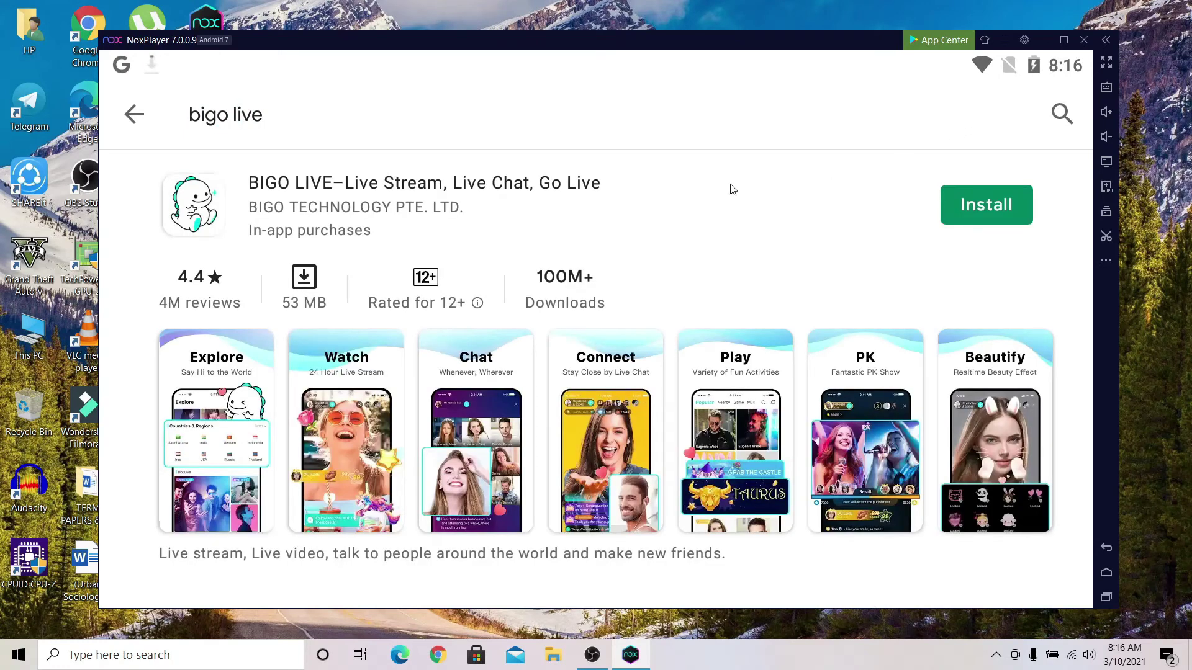
left_click(977, 204)
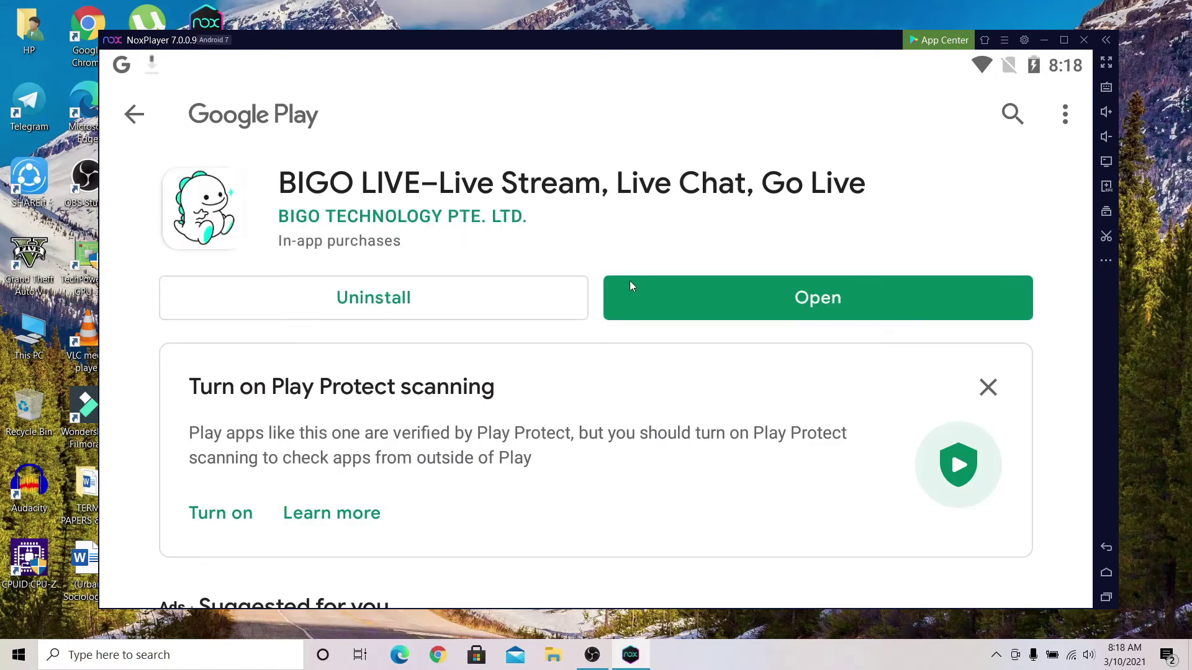
Open BIGO LIVE, accept its terms, and enter a Nepal phone number and password
left_click(648, 290)
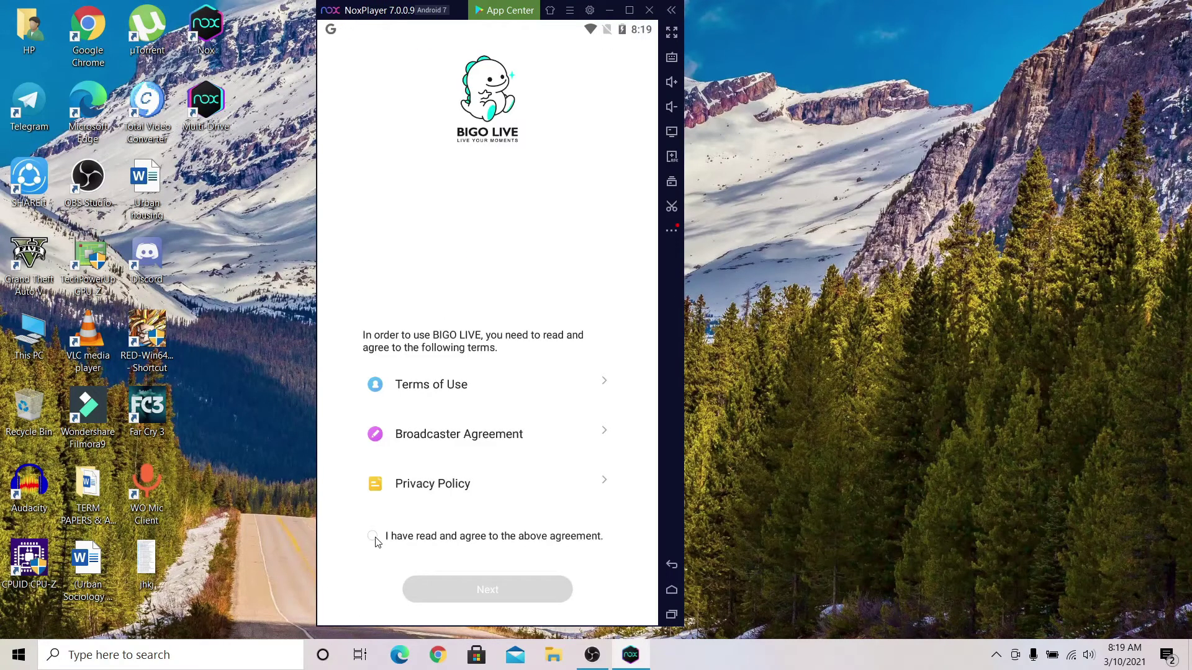
left_click(374, 538)
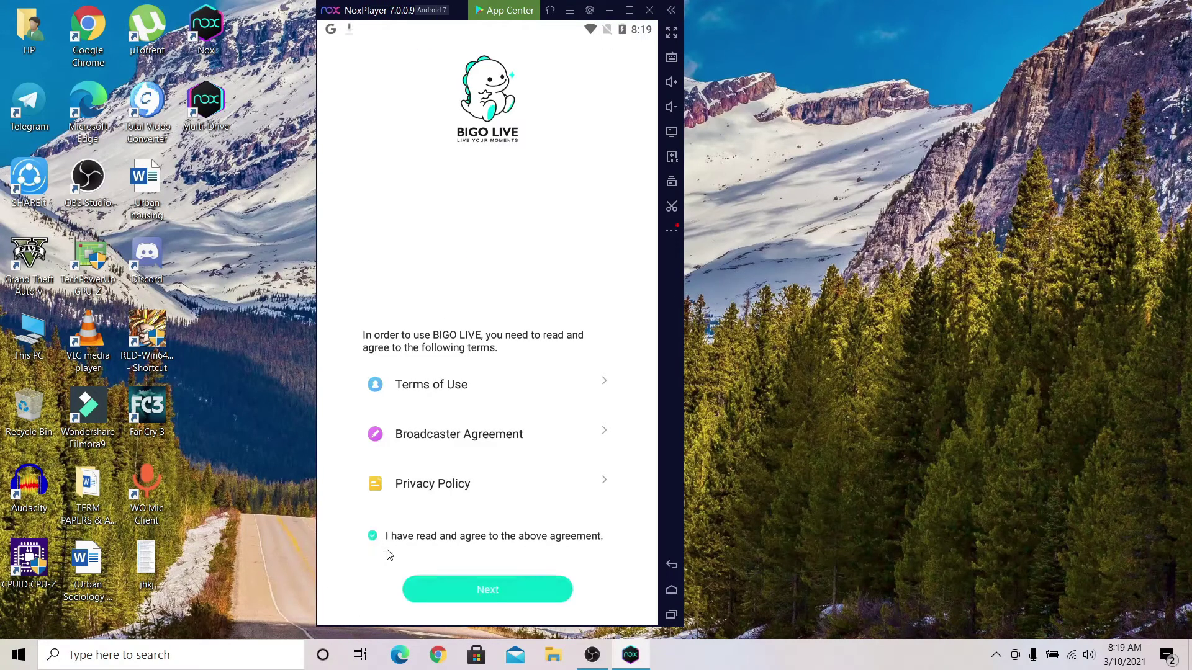
left_click(442, 588)
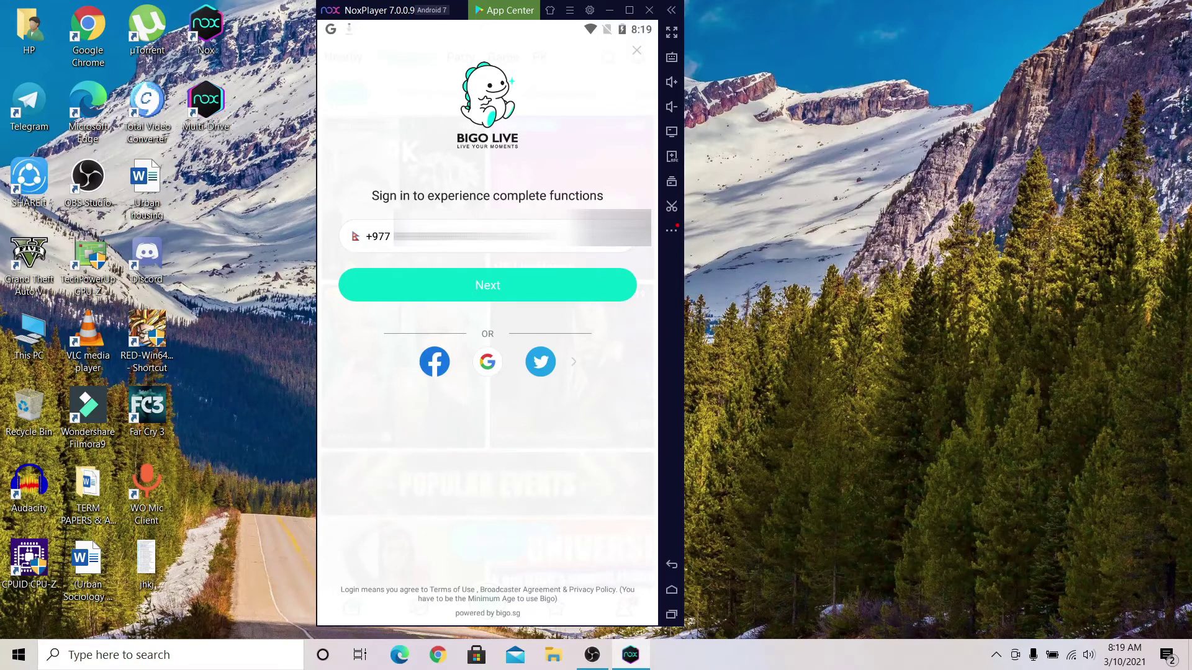
left_click(497, 284)
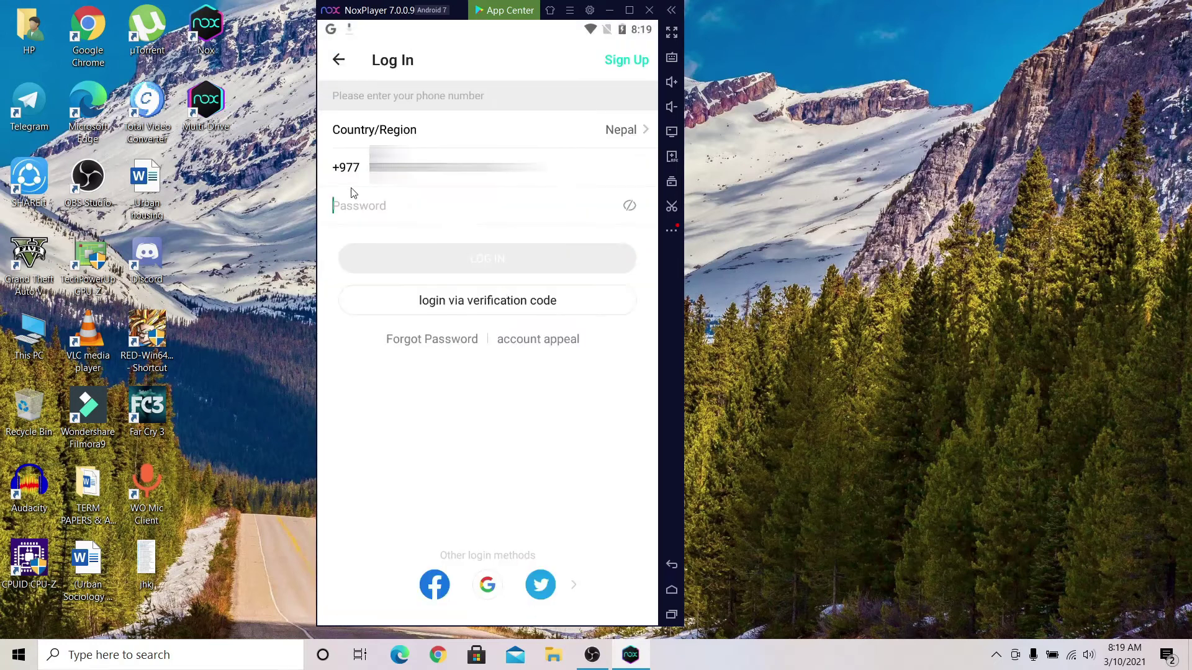
key("ctrl+v")
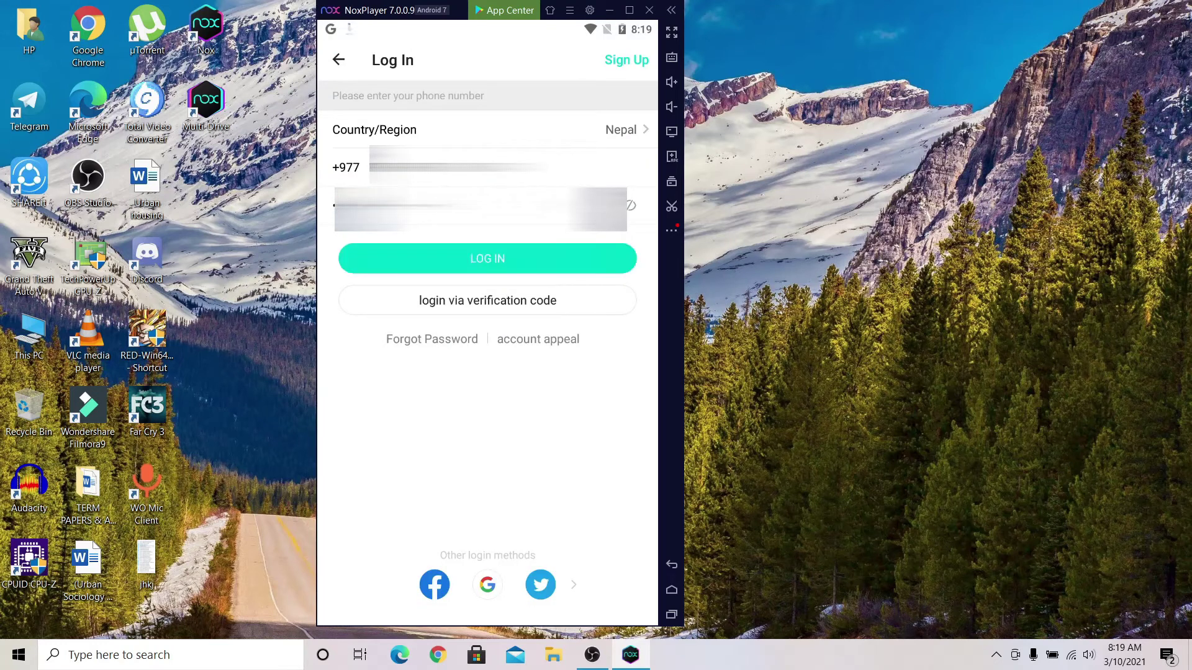
Log in to BIGO LIVE, re-accept its terms, browse the Popular feed, then return to Nox home
left_click(463, 256)
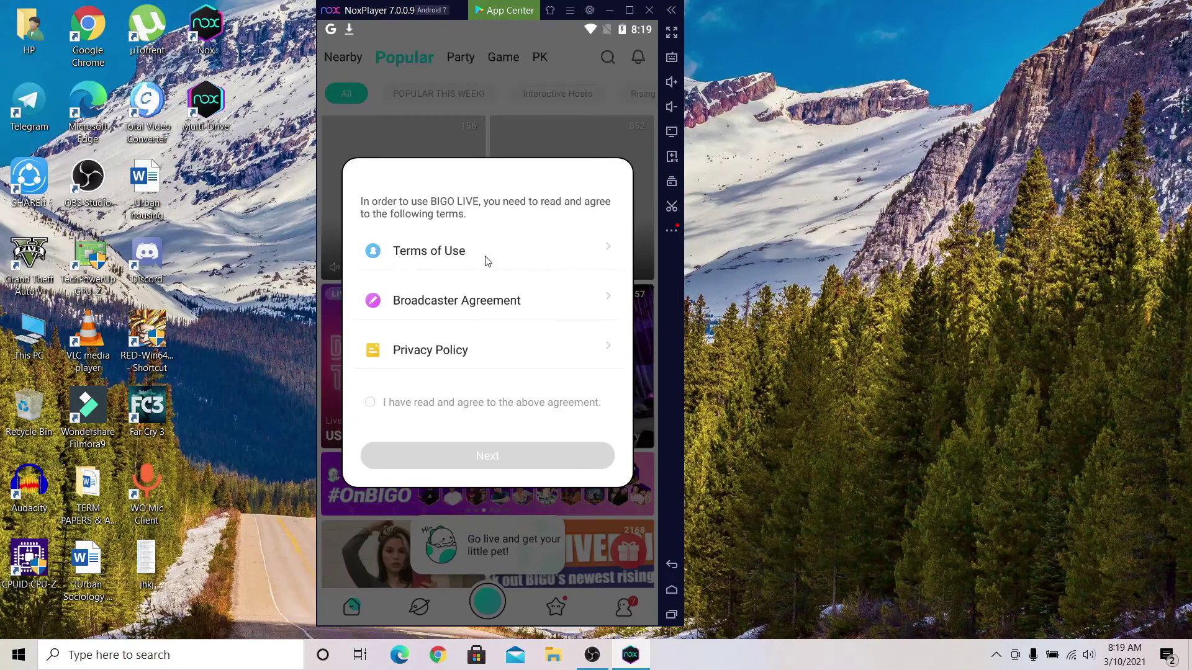
left_click(370, 402)
left_click(452, 450)
scroll(480, 328, "down", 2)
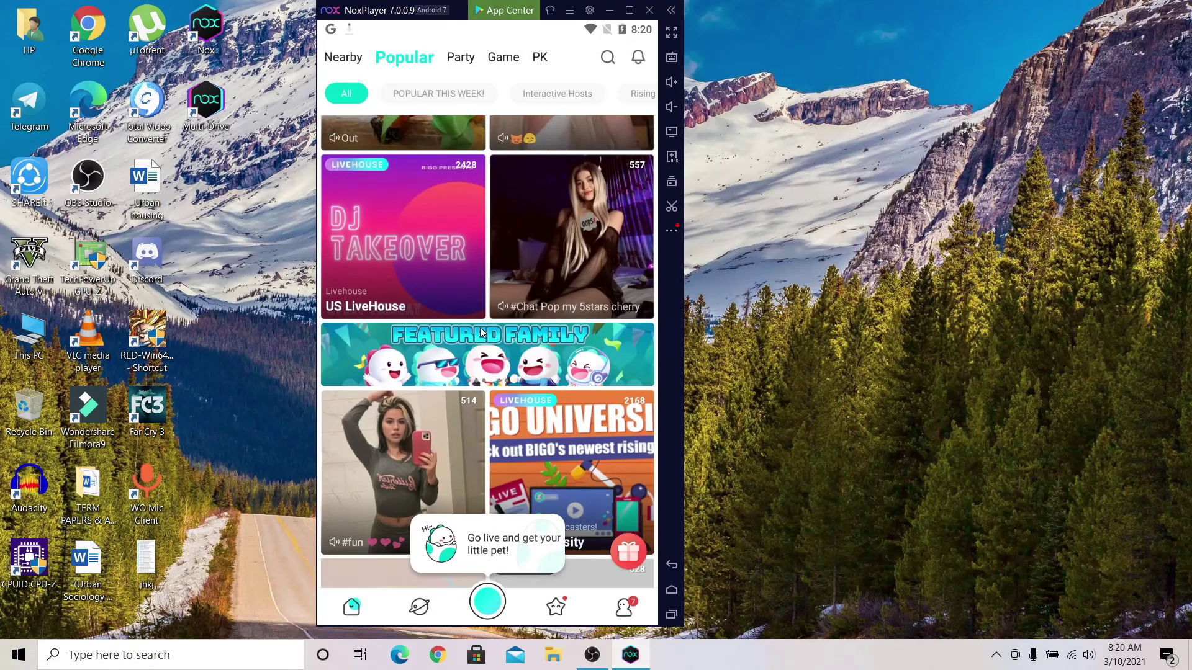
scroll(480, 327, "down", 2)
scroll(479, 327, "down", 3)
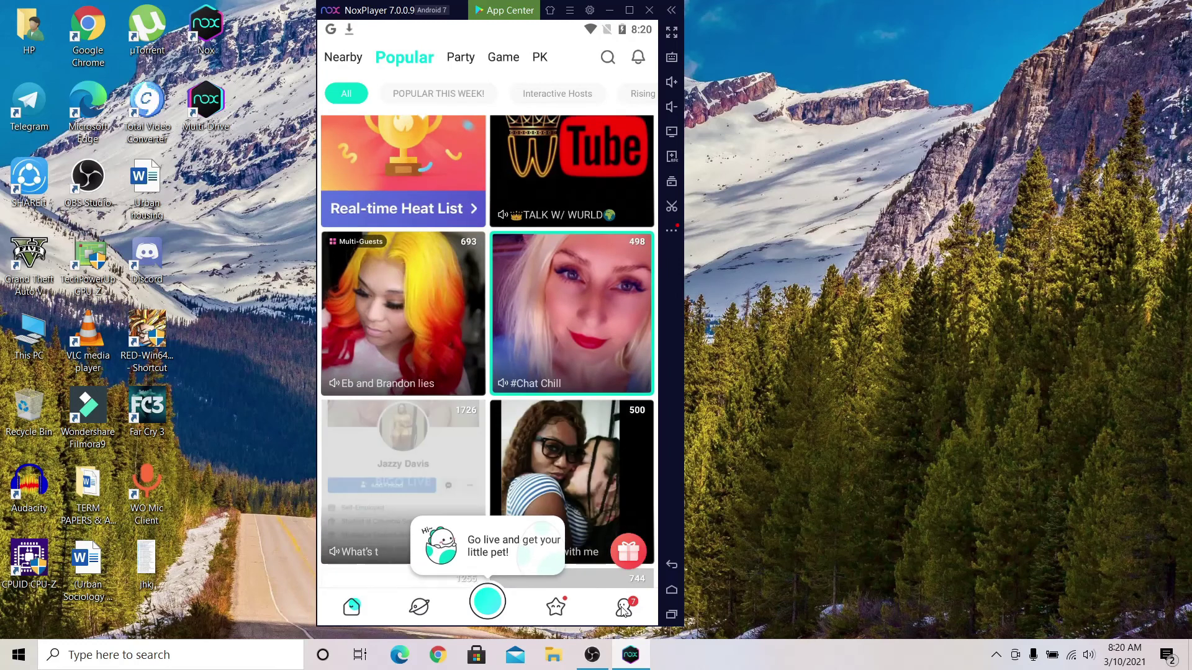
left_click(671, 564)
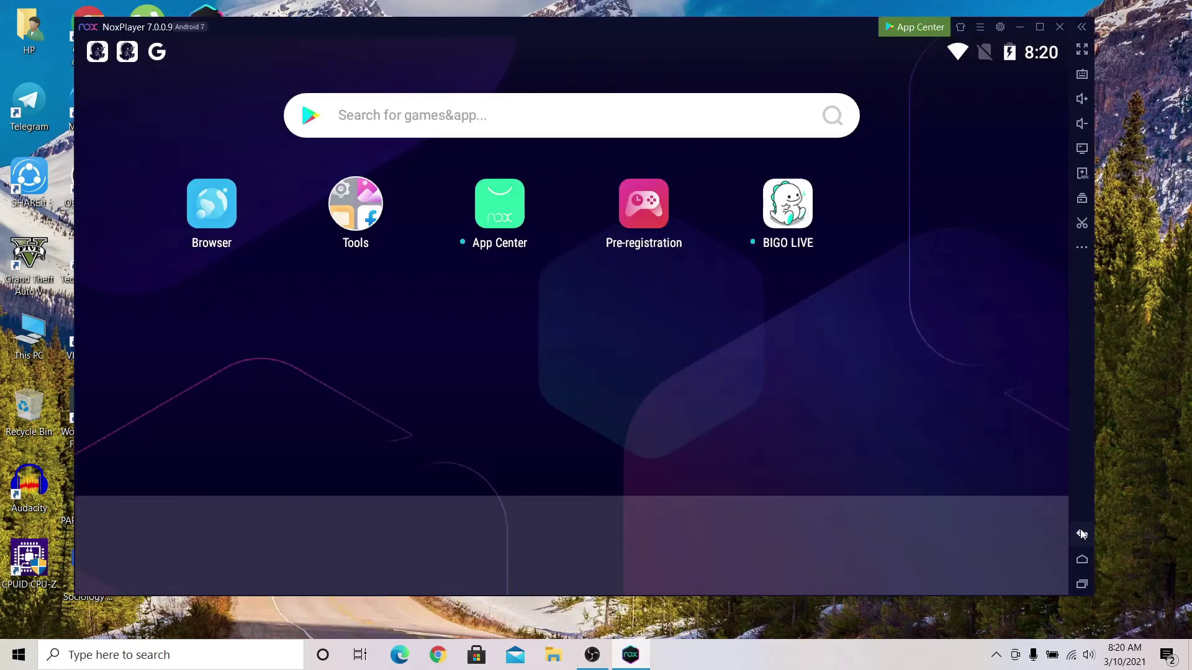